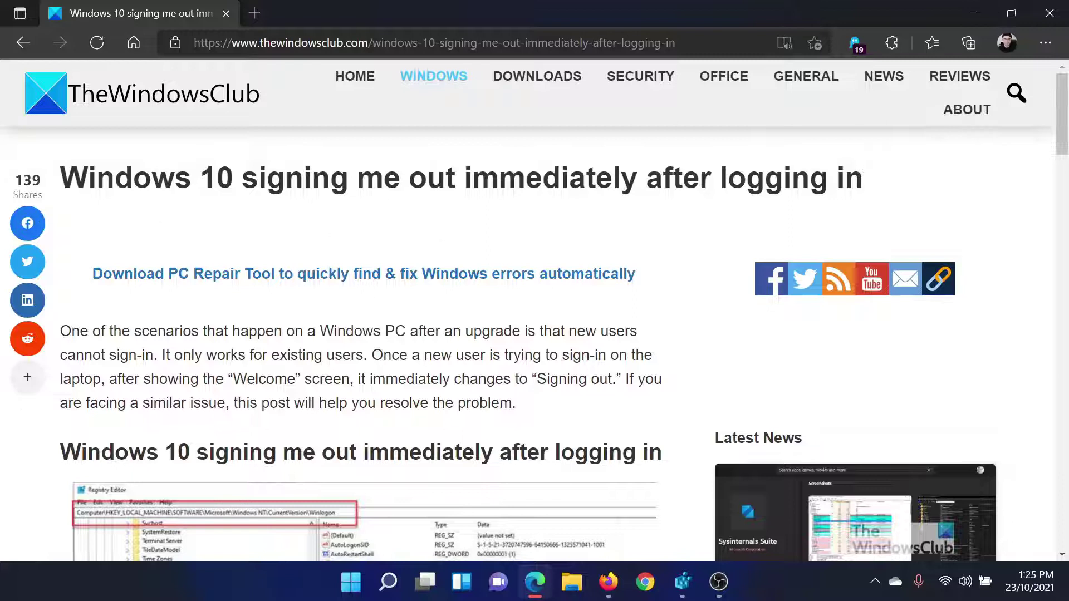
{"action": "scroll", "coordinate": [372, 456], "scroll_direction": "down", "scroll_amount": 4}
{"action": "scroll", "coordinate": [372, 455], "scroll_direction": "down", "scroll_amount": 3}
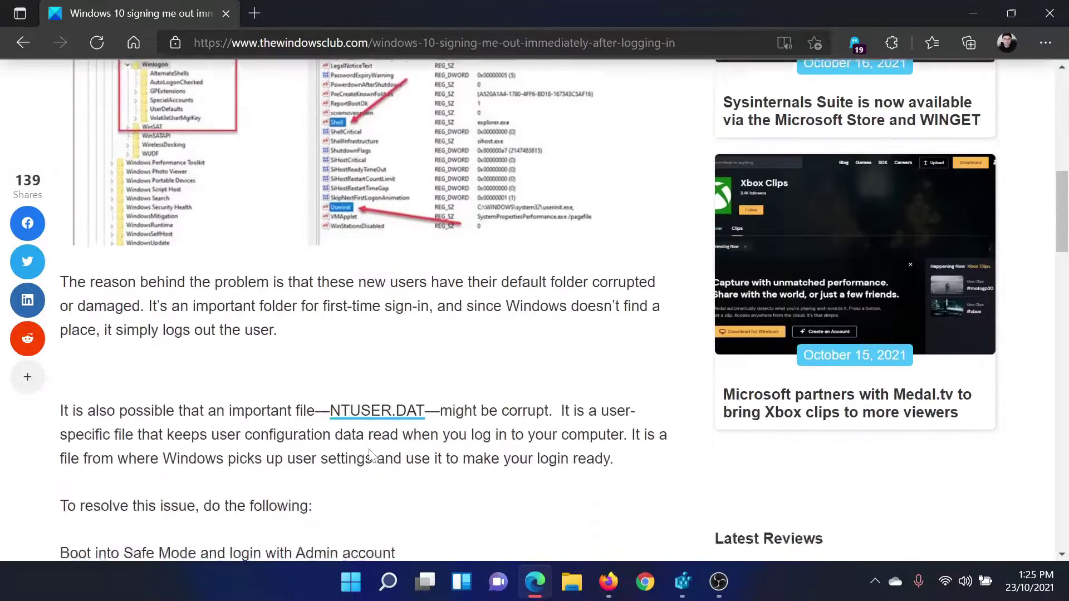
{"action": "scroll", "coordinate": [372, 455], "scroll_direction": "down", "scroll_amount": 4}
{"action": "scroll", "coordinate": [372, 455], "scroll_direction": "down", "scroll_amount": 3}
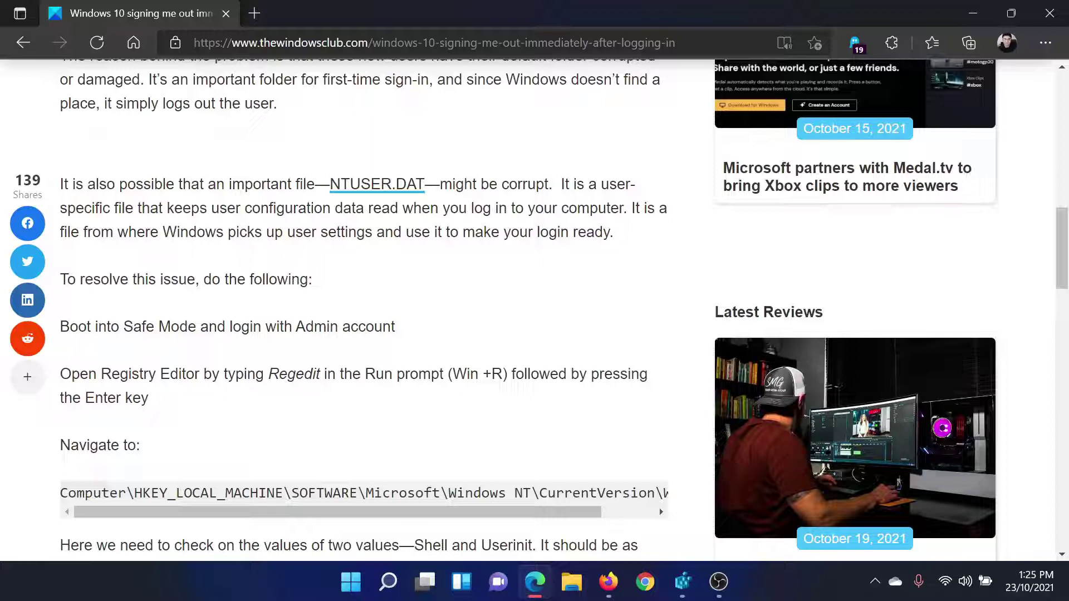
{"action": "scroll", "coordinate": [200, 336], "scroll_direction": "down", "scroll_amount": 5}
{"action": "scroll", "coordinate": [200, 336], "scroll_direction": "down", "scroll_amount": 3}
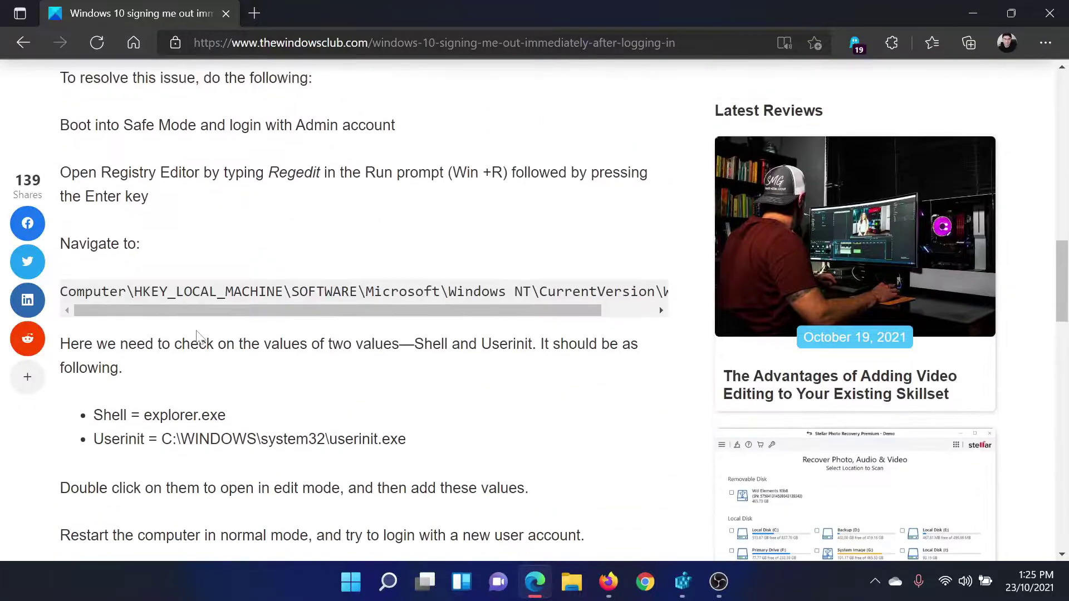
{"action": "scroll", "coordinate": [199, 336], "scroll_direction": "up", "scroll_amount": 2}
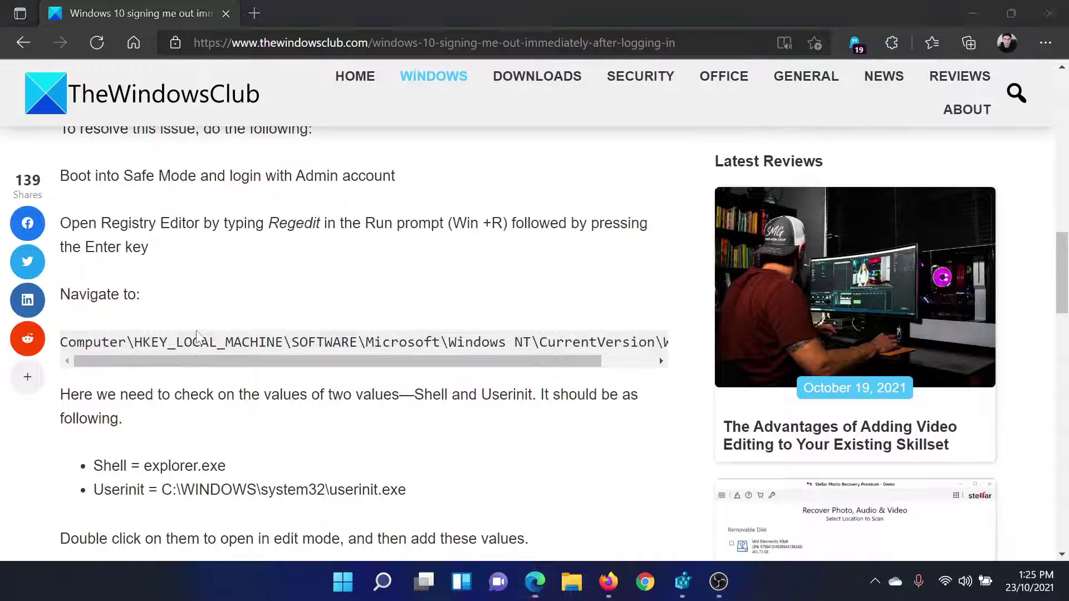
Step: Enter regedit in Run and bring Registry Editor, open at the Winlogon key, forward
{"action": "key", "text": "super+r"}
{"action": "key", "text": "End"}
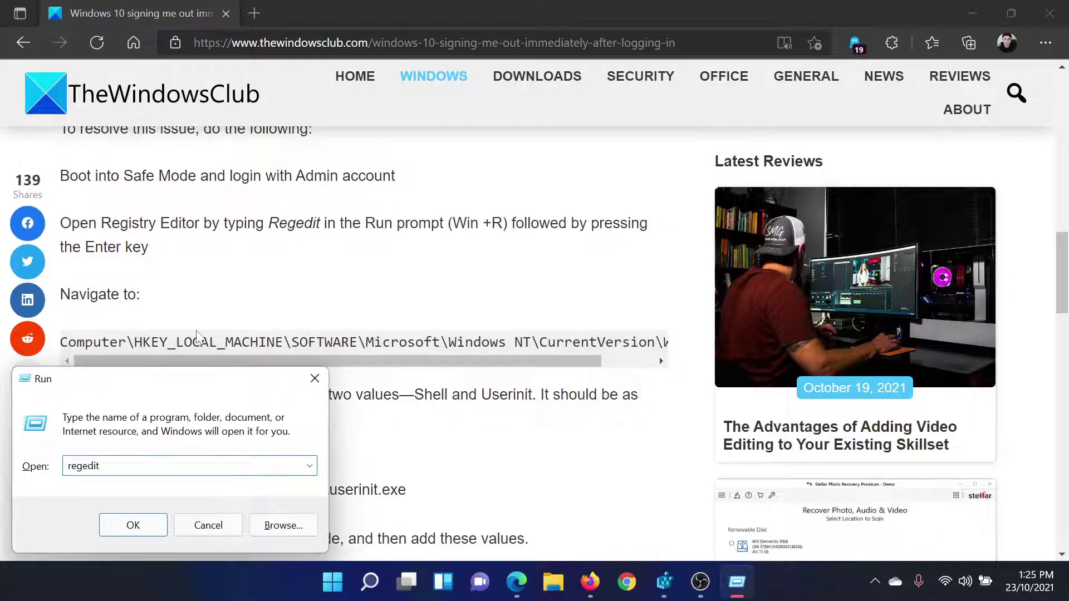
{"action": "left_click", "coordinate": [666, 584]}
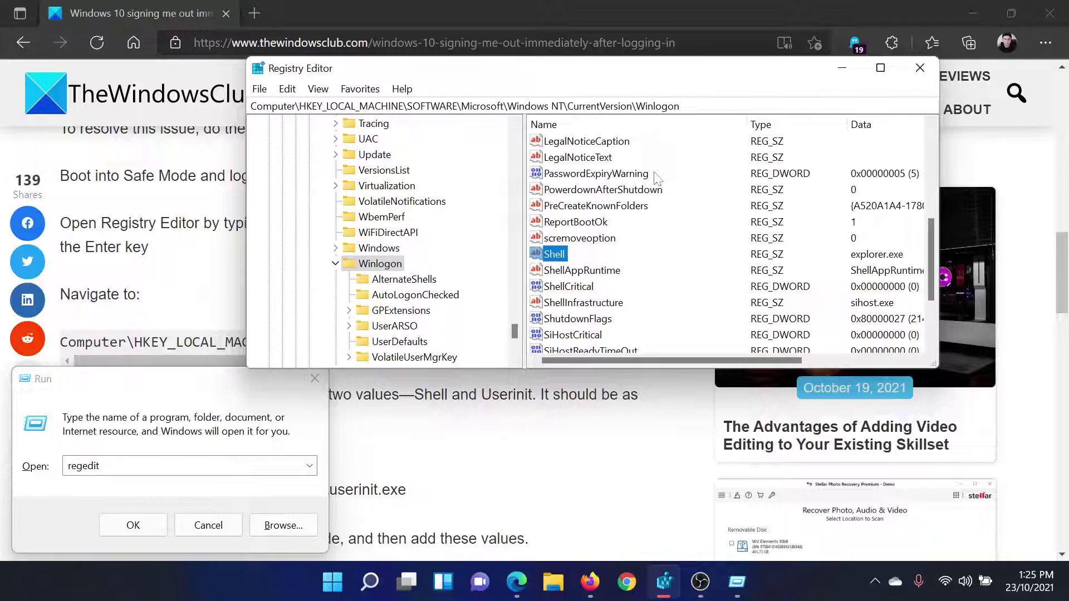
Step: Confirm the Winlogon Shell value data reads explorer.exe and close it
{"action": "double_click", "coordinate": [559, 256]}
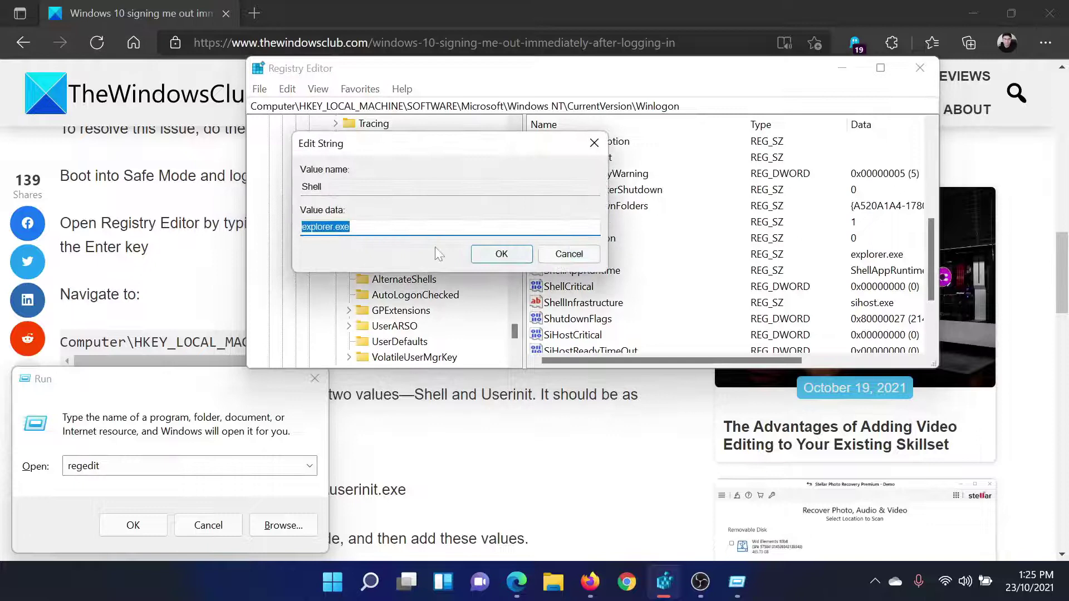
{"action": "left_click", "coordinate": [418, 226]}
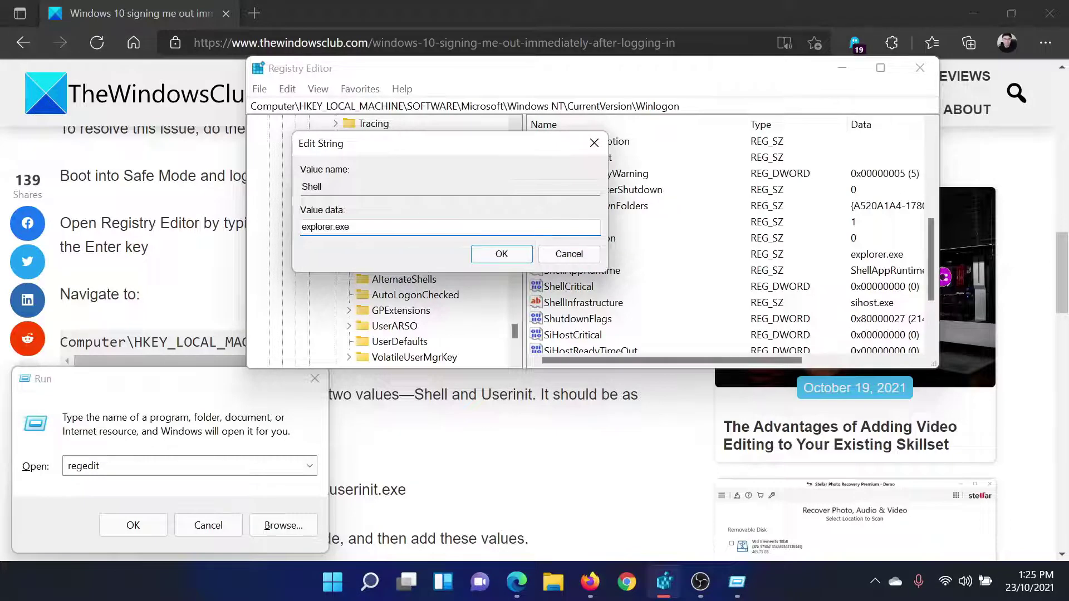
{"action": "left_click", "coordinate": [502, 254]}
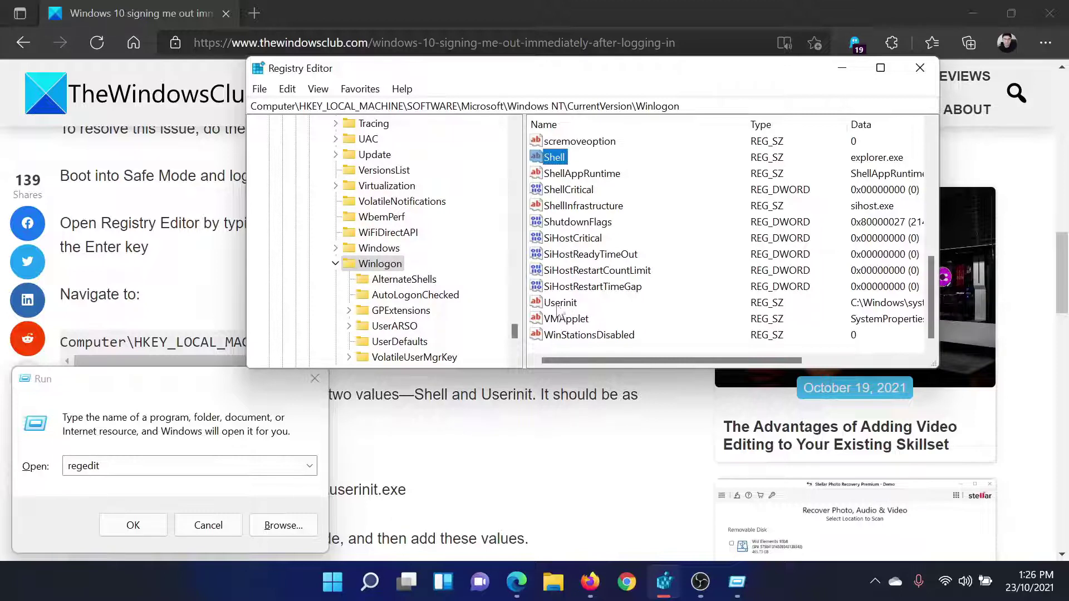
Step: View the Userinit value data, C:\Windows\system32\userinit.exe with its trailing comma
{"action": "double_click", "coordinate": [562, 302]}
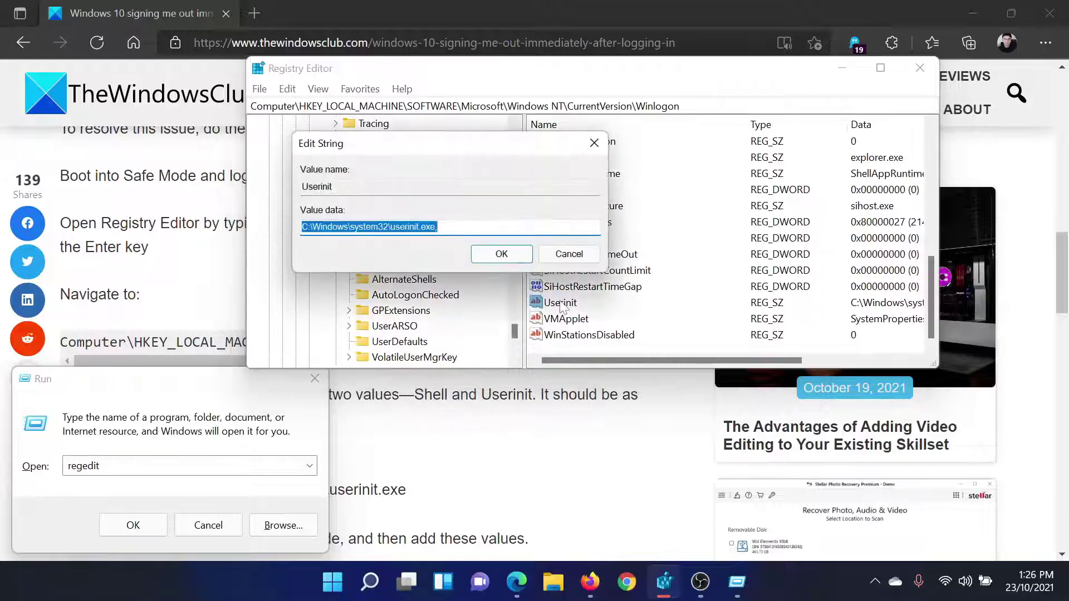
{"action": "key", "text": "End"}
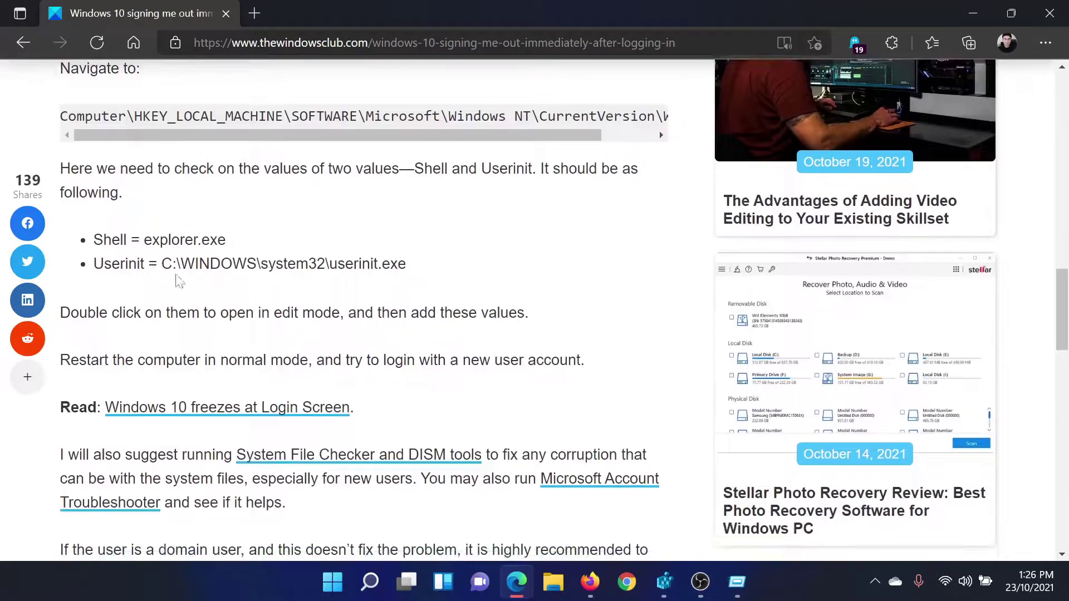
Step: Highlight the required Userinit path in the Edge article, then clear the selection
{"action": "left_click_drag", "start_coordinate": [161, 263], "coordinate": [406, 262]}
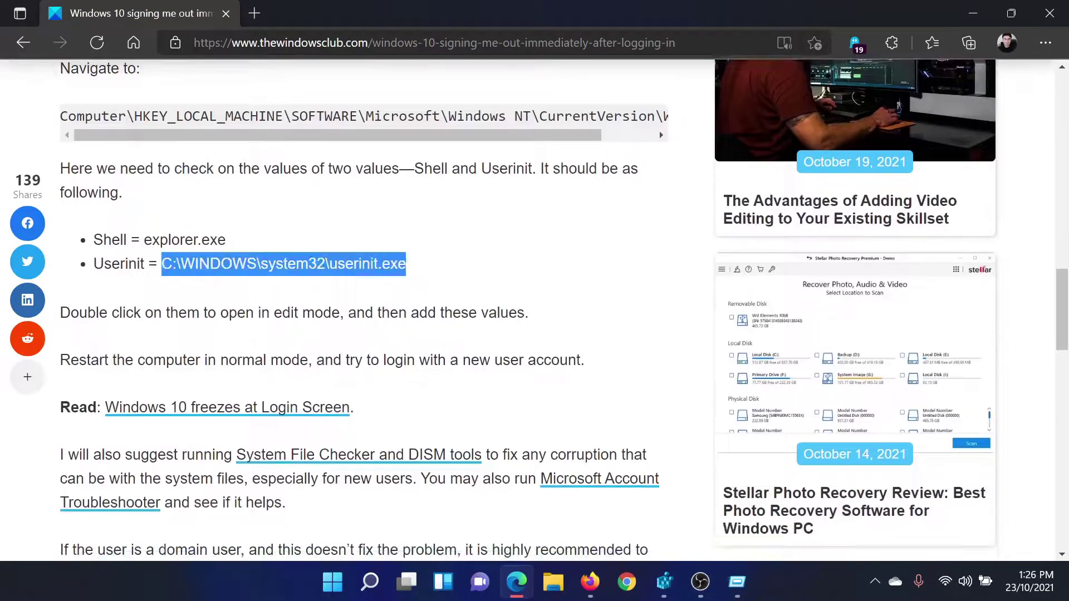
{"action": "left_click", "coordinate": [456, 259]}
{"action": "scroll", "coordinate": [456, 259], "scroll_direction": "up", "scroll_amount": 5}
{"action": "scroll", "coordinate": [456, 259], "scroll_direction": "up", "scroll_amount": 5}
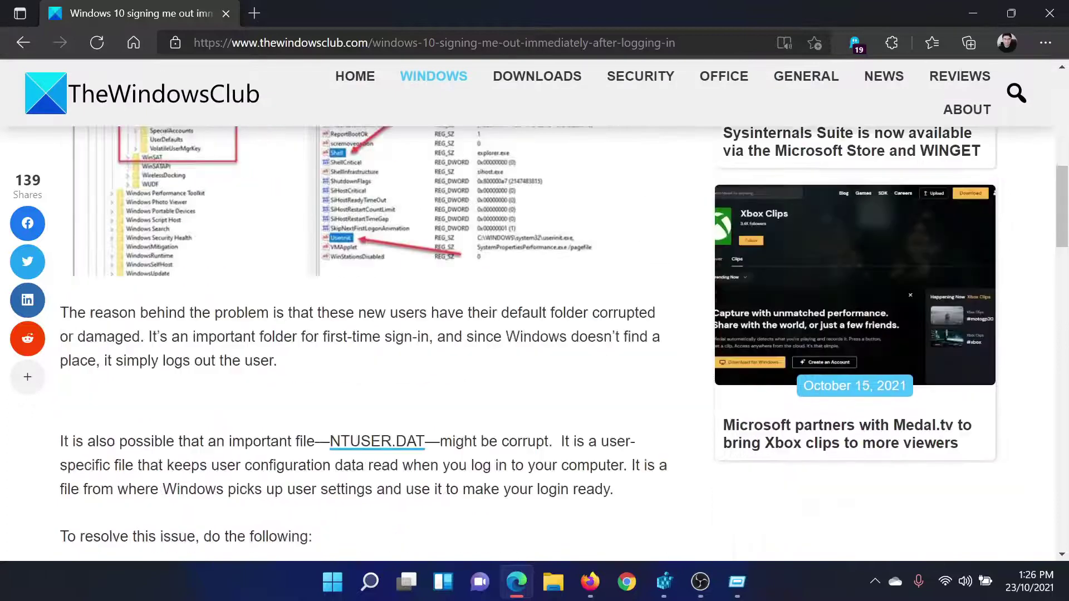
{"action": "scroll", "coordinate": [456, 259], "scroll_direction": "up", "scroll_amount": 5}
{"action": "scroll", "coordinate": [456, 259], "scroll_direction": "up", "scroll_amount": 5}
{"action": "scroll", "coordinate": [456, 259], "scroll_direction": "up", "scroll_amount": 3}
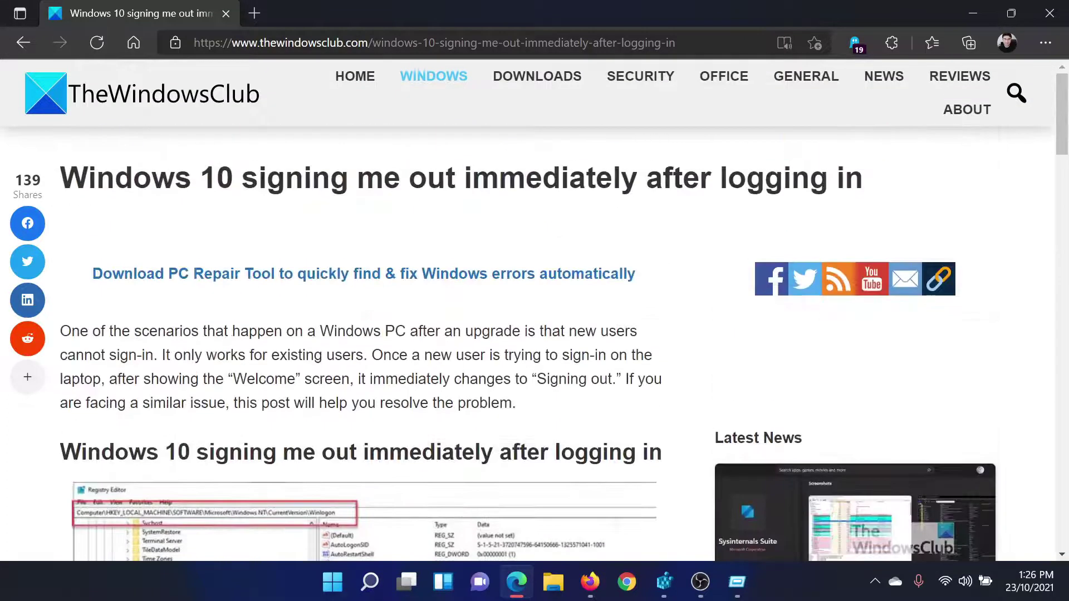